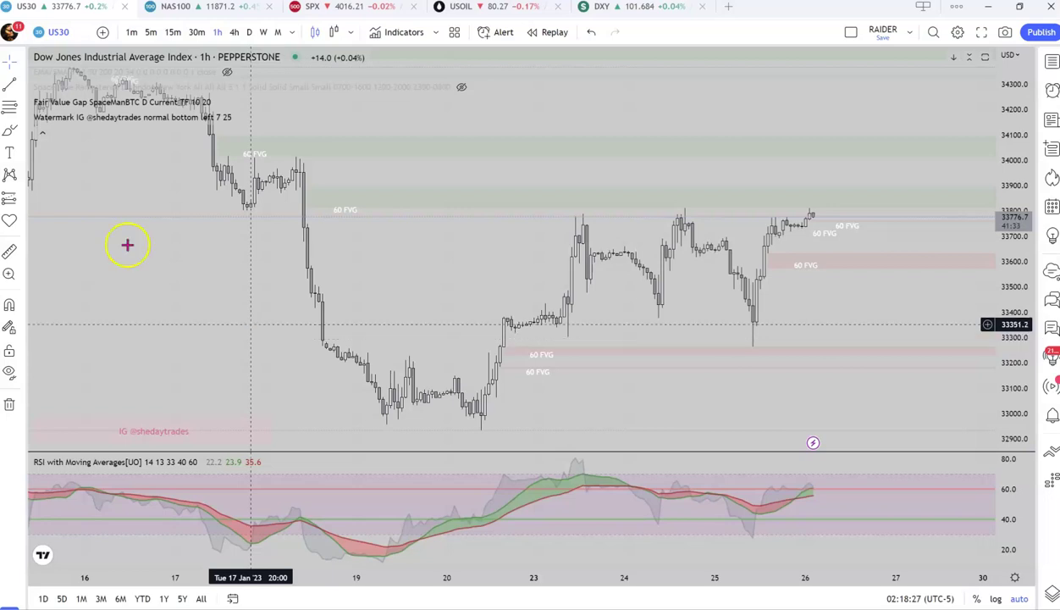
Step: Collapse the indicator legend at the top-left of the US30 chart, then expand it again
click(43, 133)
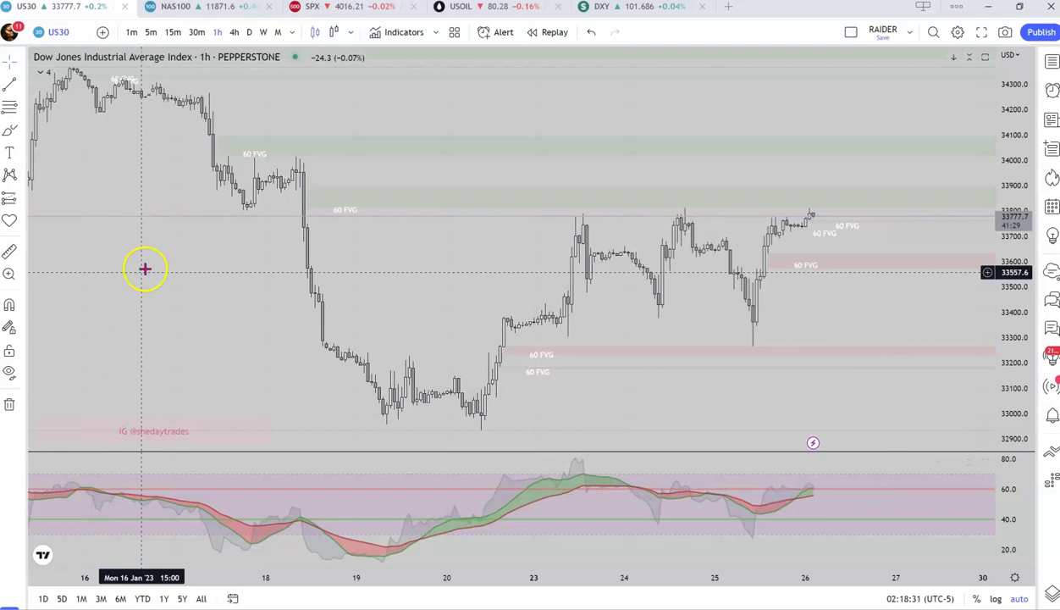
click(43, 76)
click(423, 32)
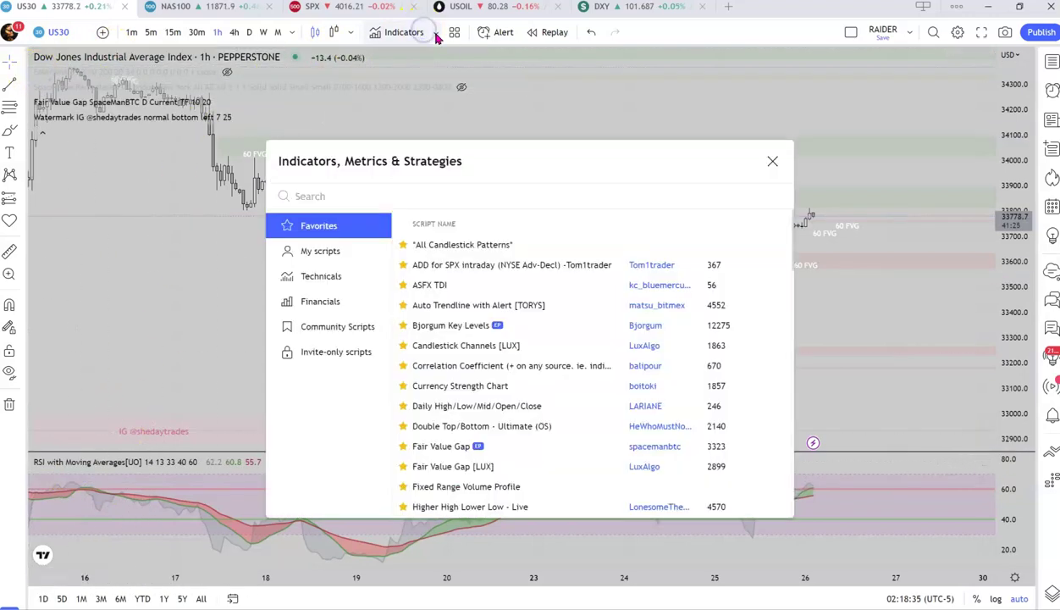
scroll(539, 378, down, 5)
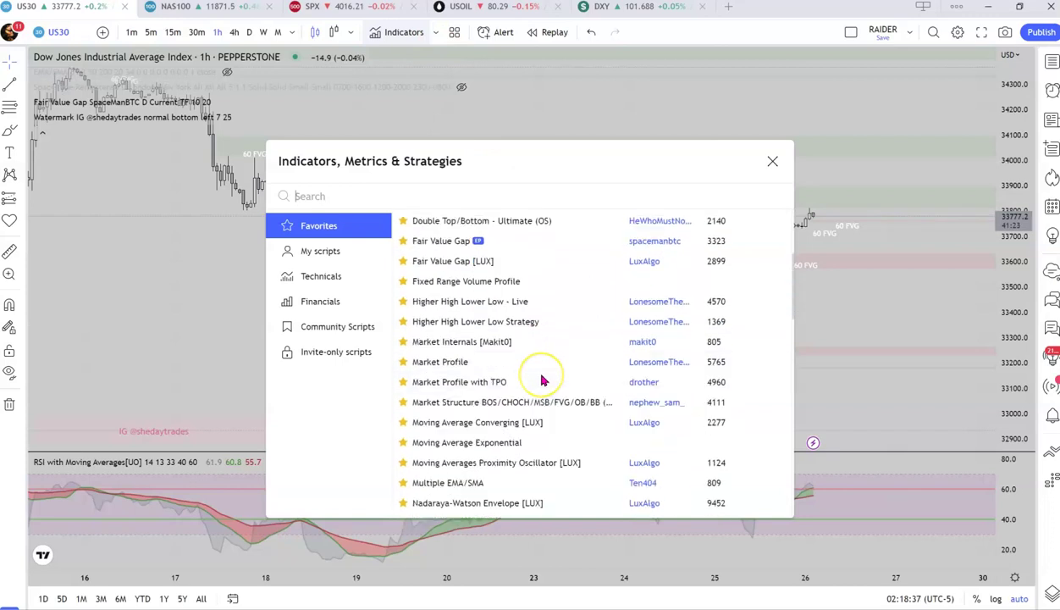
scroll(551, 348, down, 3)
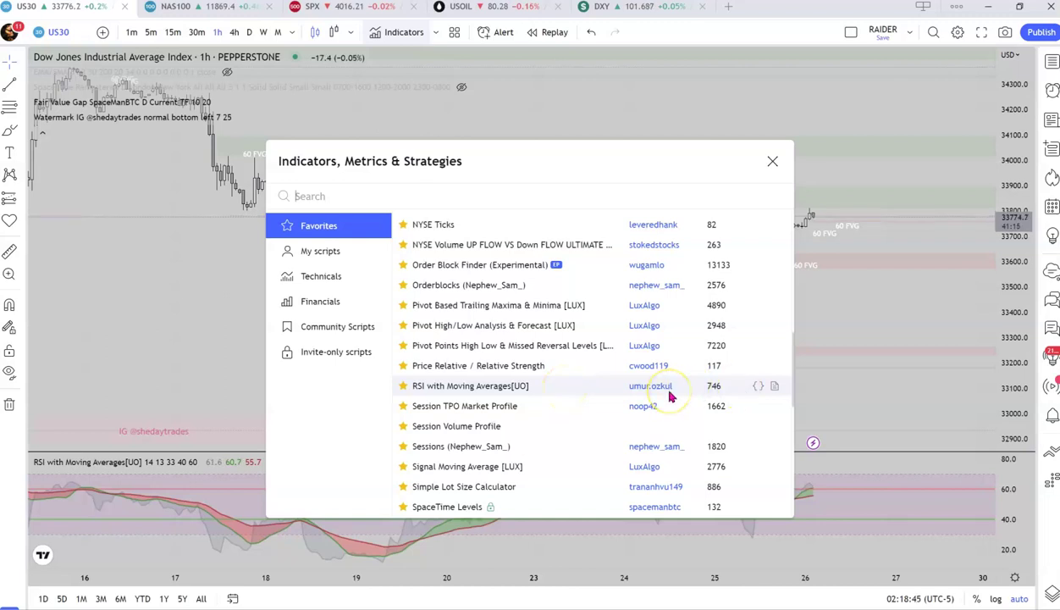
click(772, 162)
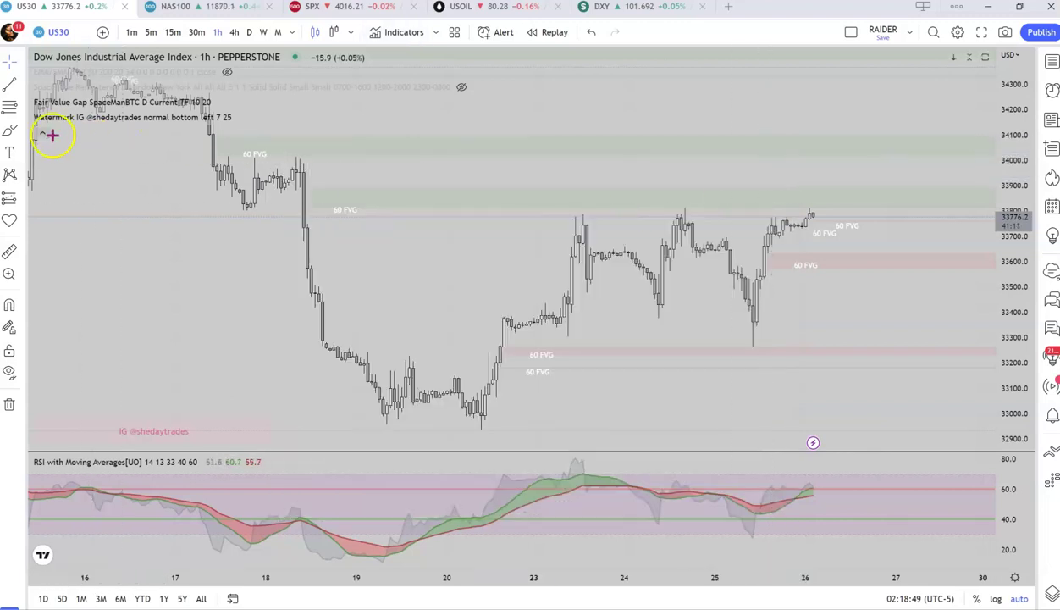
Step: Re-expand the indicator legend and open the RSI with Moving Averages settings, moved aside
click(42, 133)
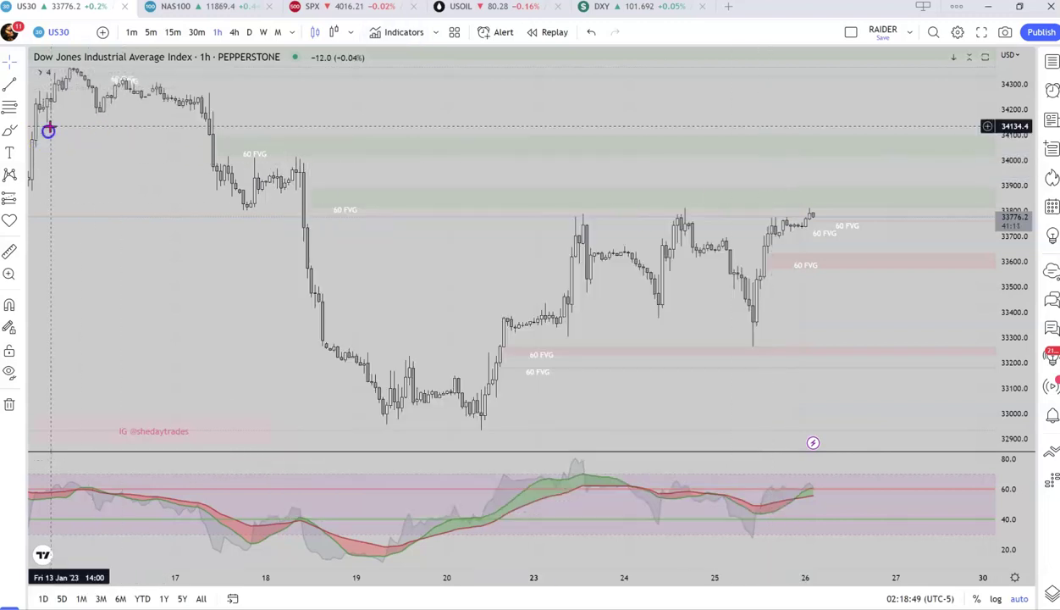
click(41, 74)
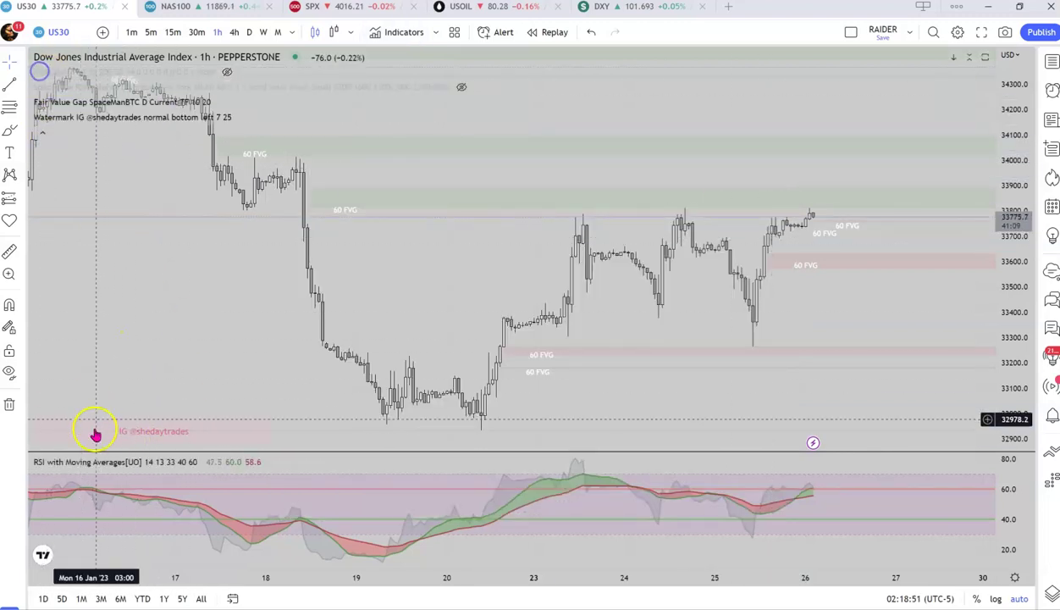
click(226, 464)
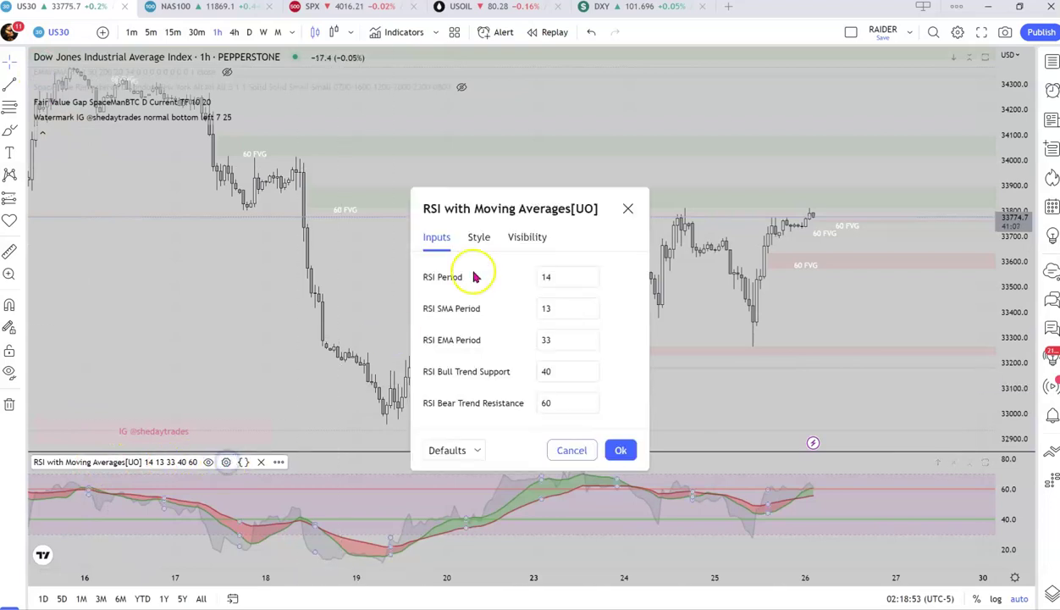
drag(525, 209, 209, 137)
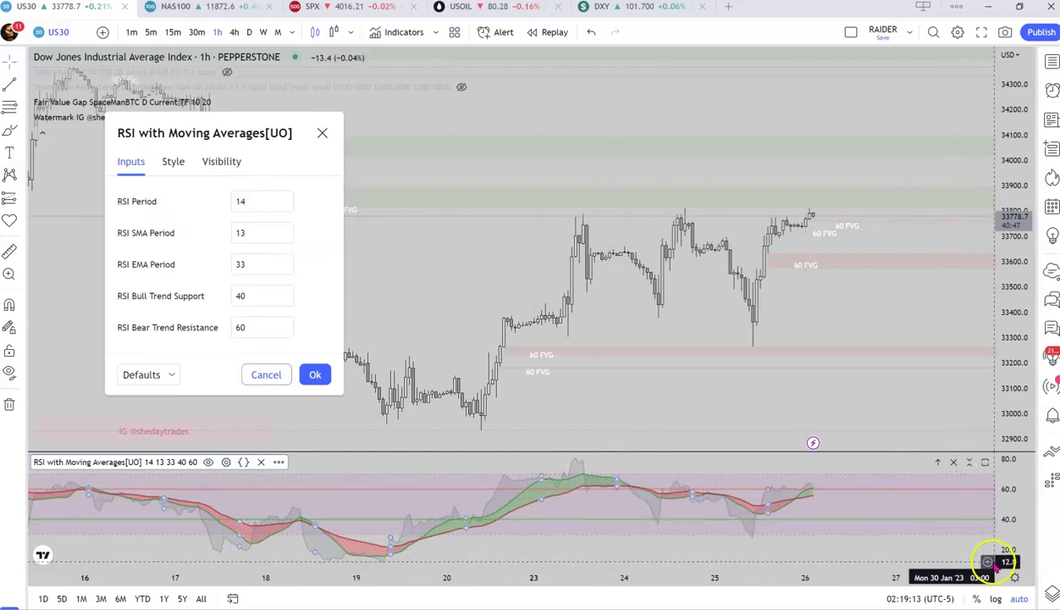
Step: Review the Visibility and Style tabs, toggling the RSI line off and back on
click(213, 164)
click(184, 164)
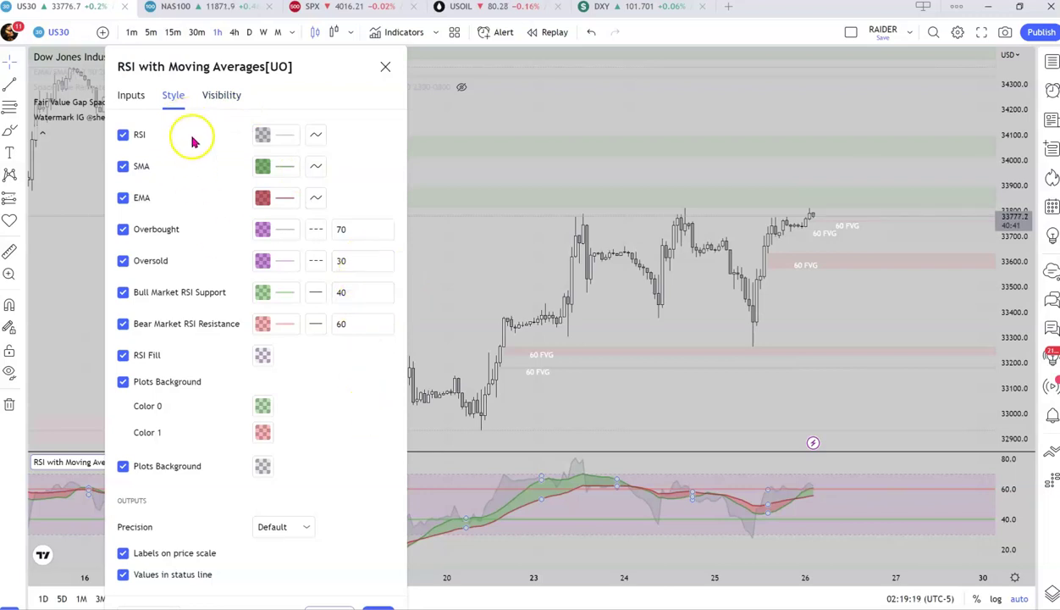
click(124, 137)
click(125, 137)
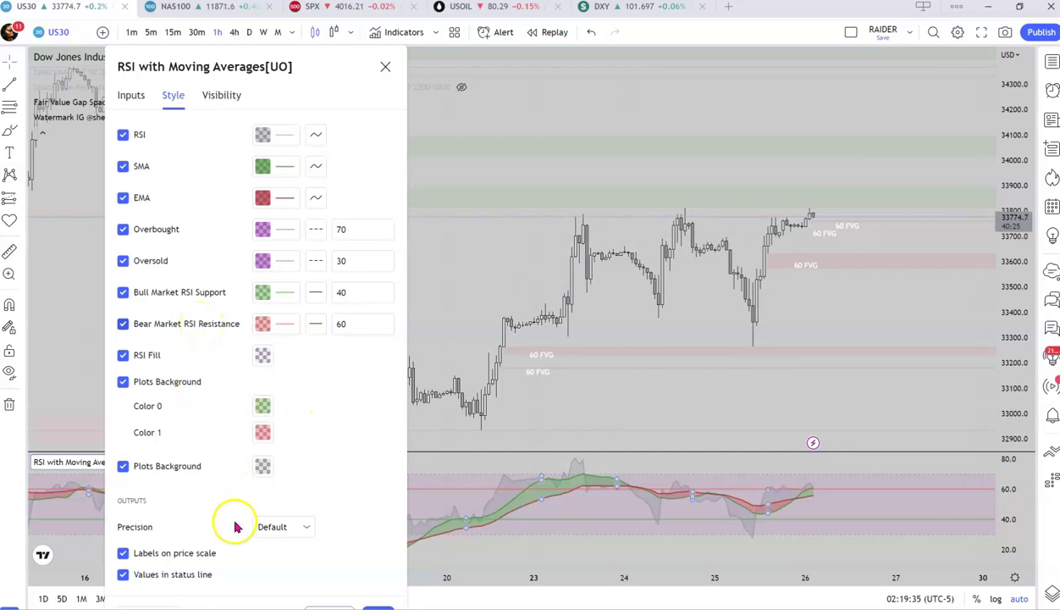
Step: Check the RSI line colour options and keep inputs 14, 13, 33, 40, 60, confirming with Ok
click(225, 100)
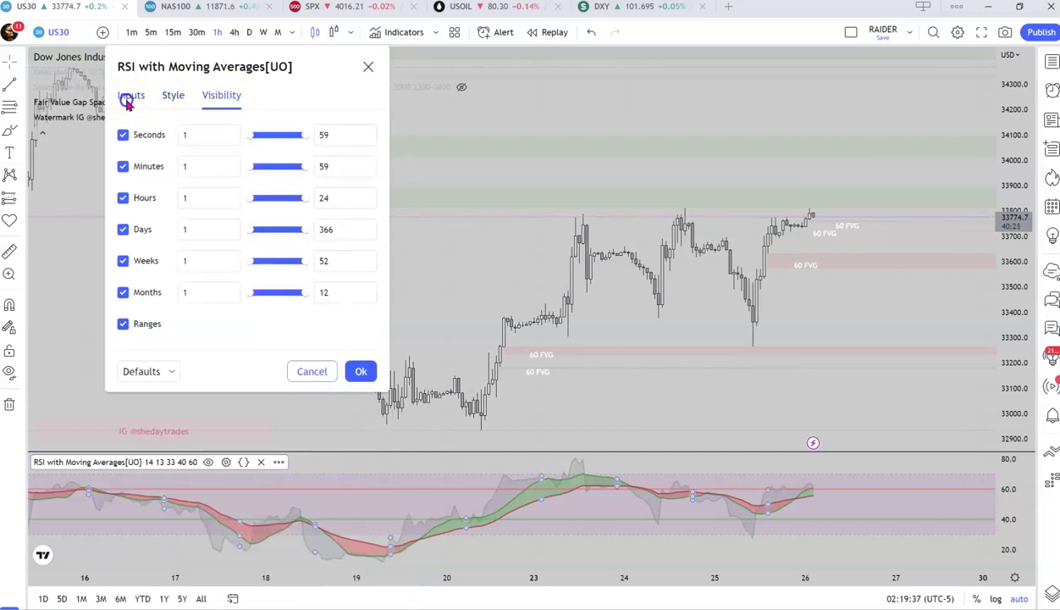
click(127, 99)
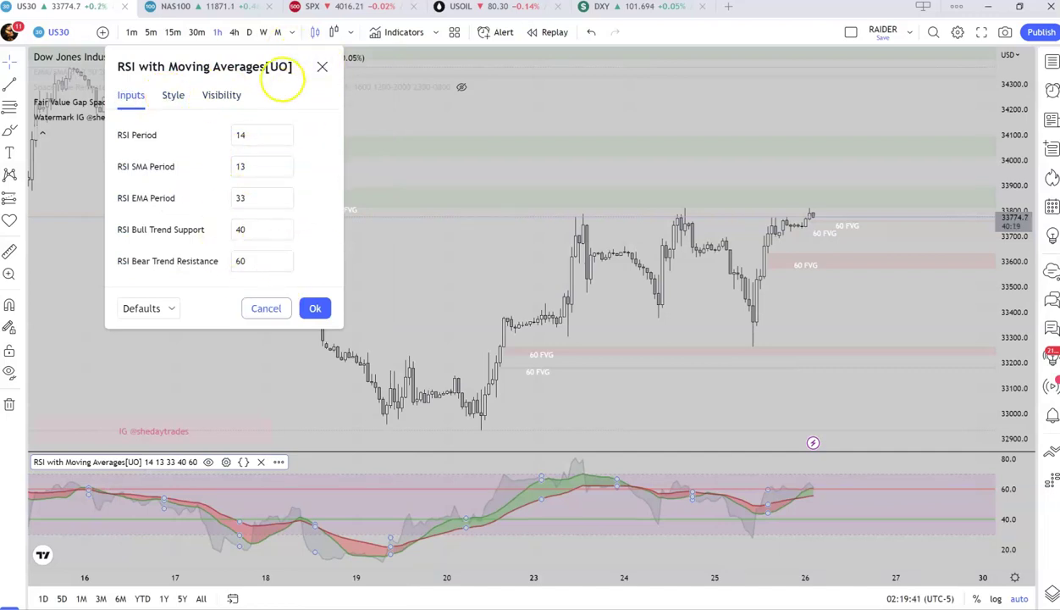
click(178, 102)
click(279, 135)
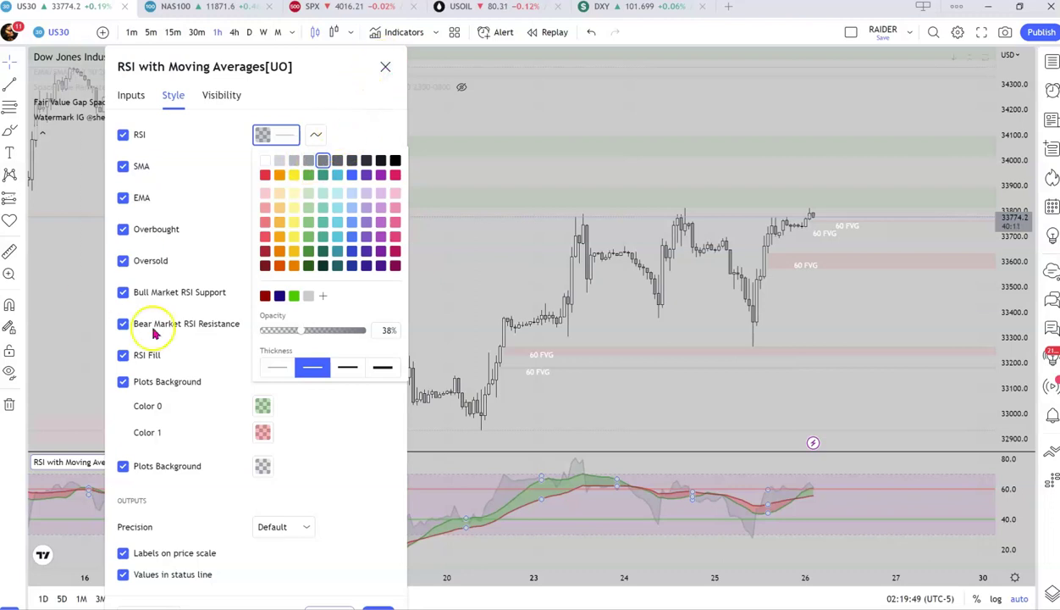
click(129, 96)
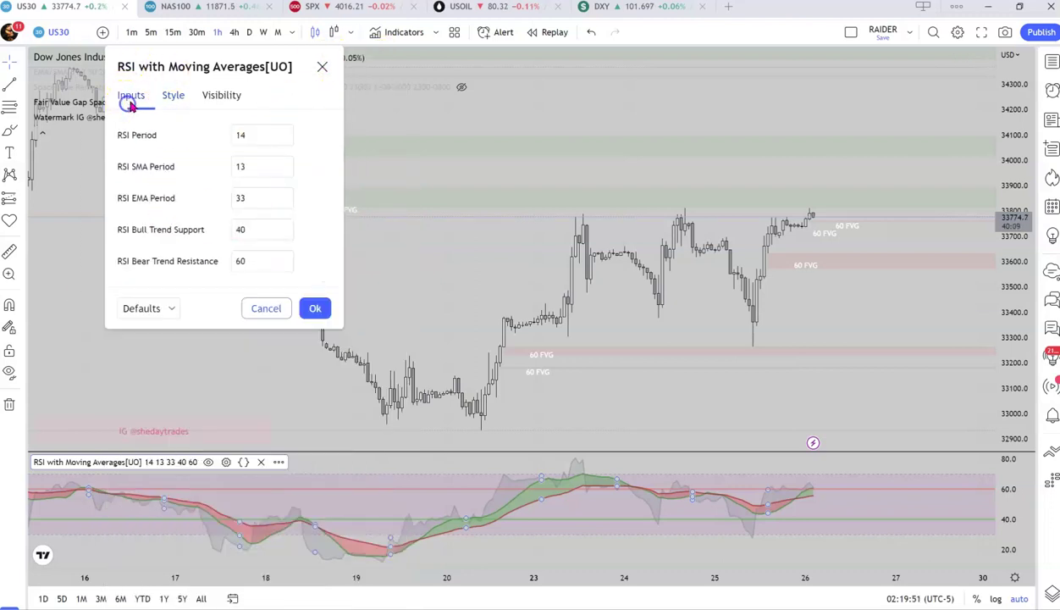
click(318, 310)
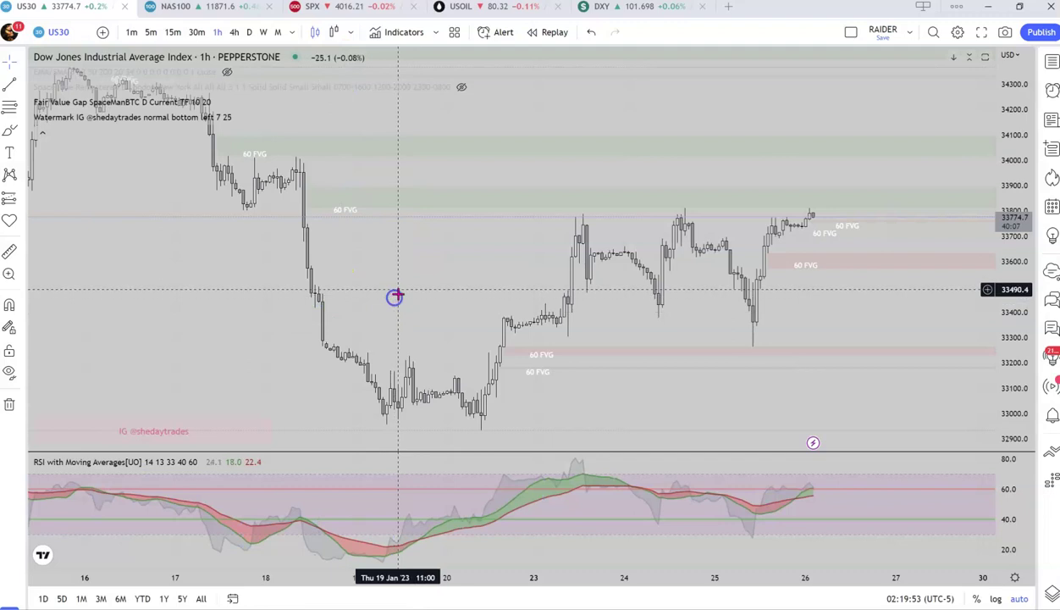
Step: Pan the 1-hour chart back and forth and compress its price scale to review the 60 FVG zones
drag(433, 272, 348, 248)
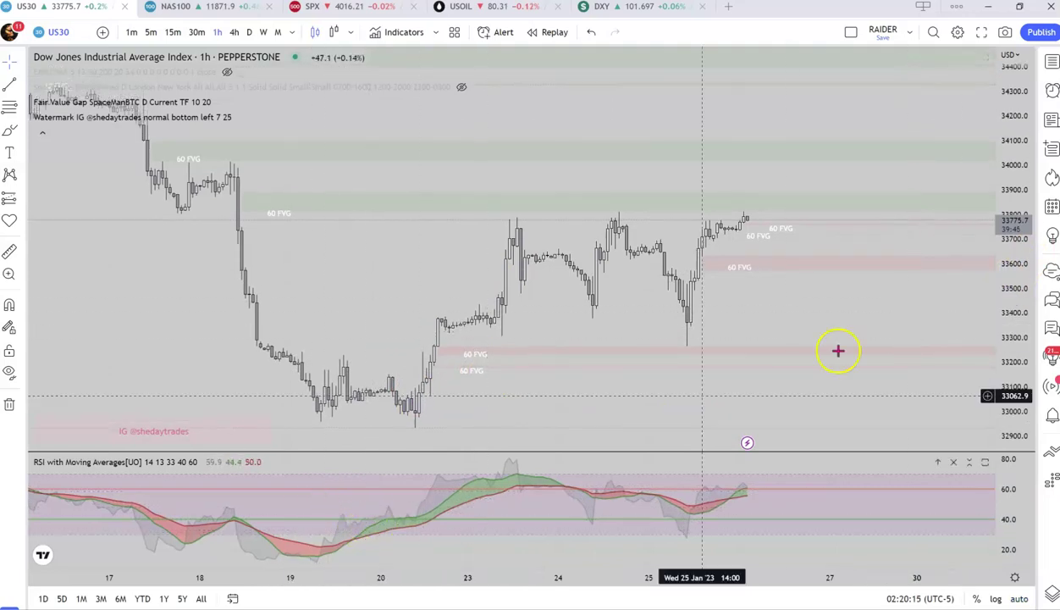
drag(916, 322, 913, 339)
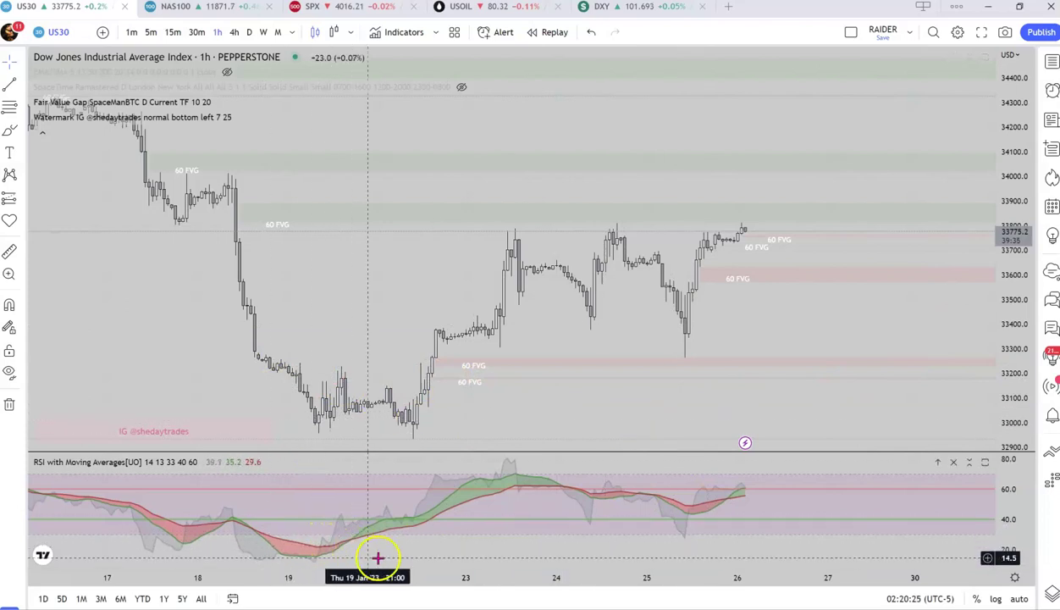
drag(1006, 503, 1006, 525)
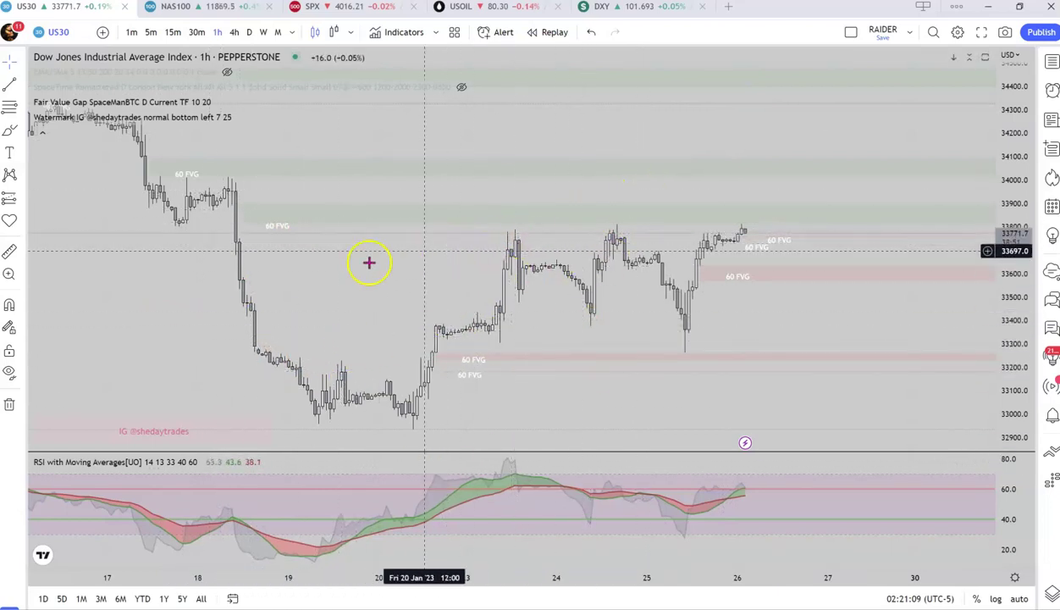
drag(208, 269, 527, 268)
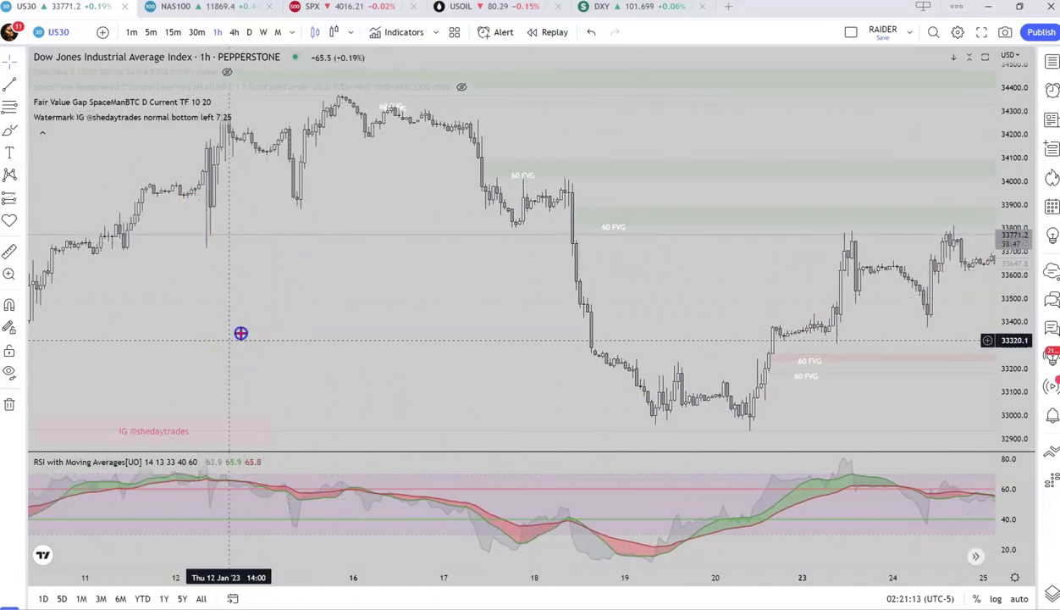
drag(240, 333, 260, 317)
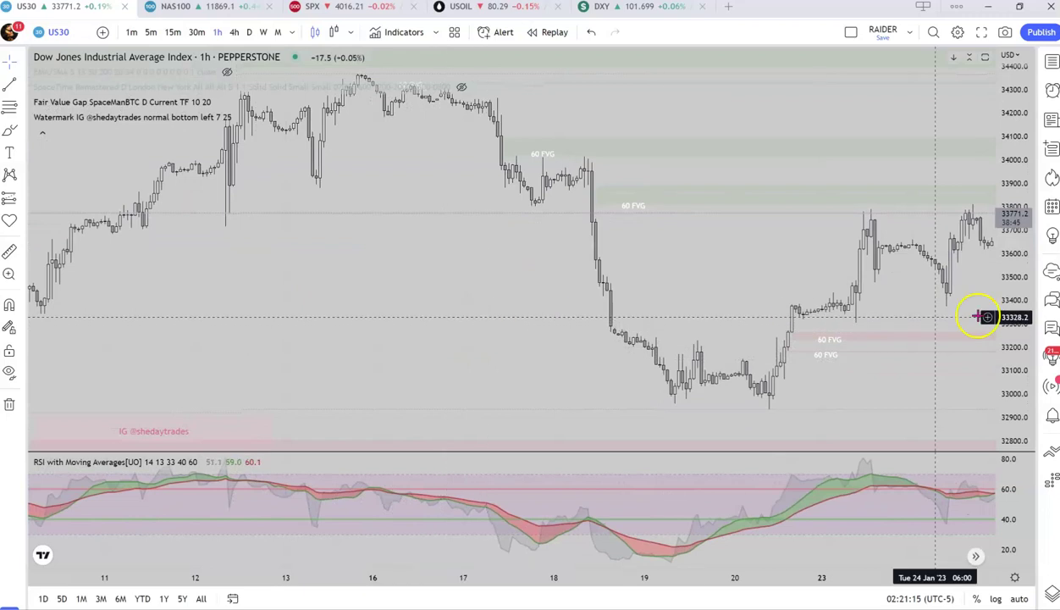
mouse_move(455, 261)
mouse_down()
mouse_move(472, 259)
mouse_move(464, 262)
mouse_up()
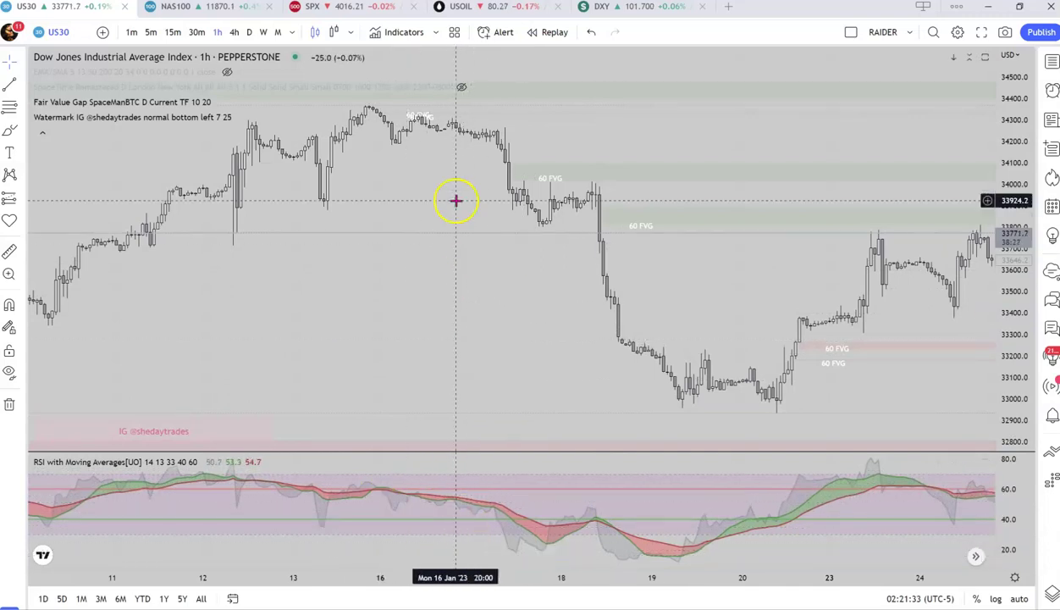
Step: Switch to 15m, reset the scaling, then pan and compress the price axis to frame the 15 FVG zones
click(174, 33)
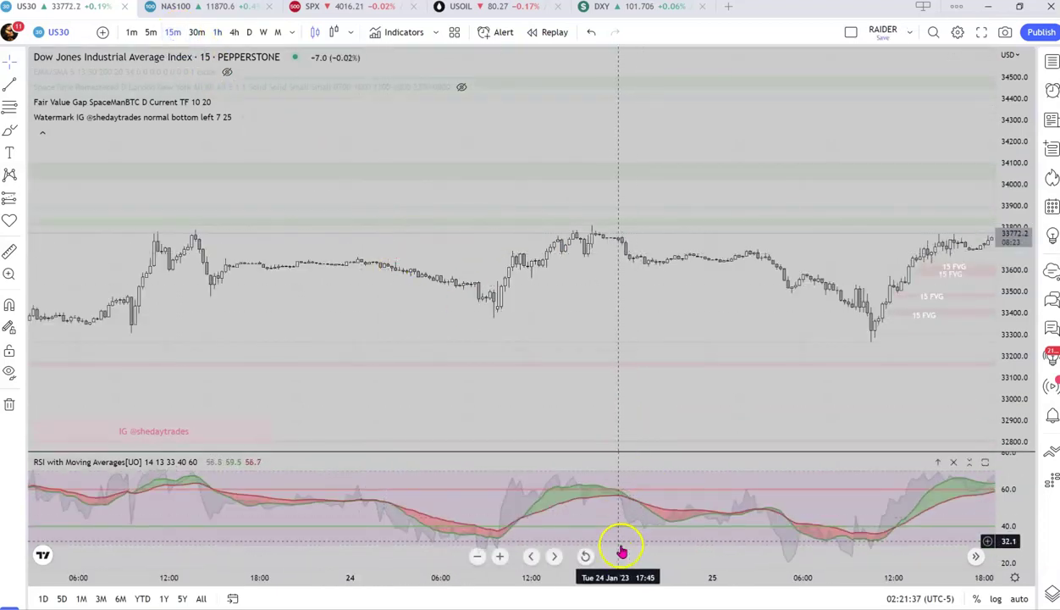
click(586, 557)
drag(608, 410, 286, 346)
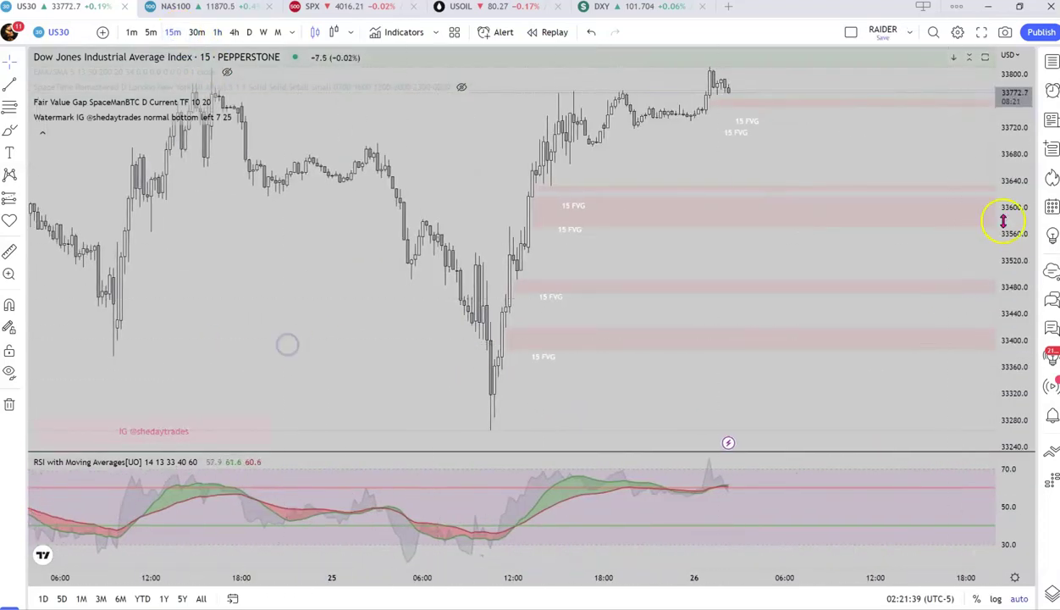
drag(1011, 220, 1015, 238)
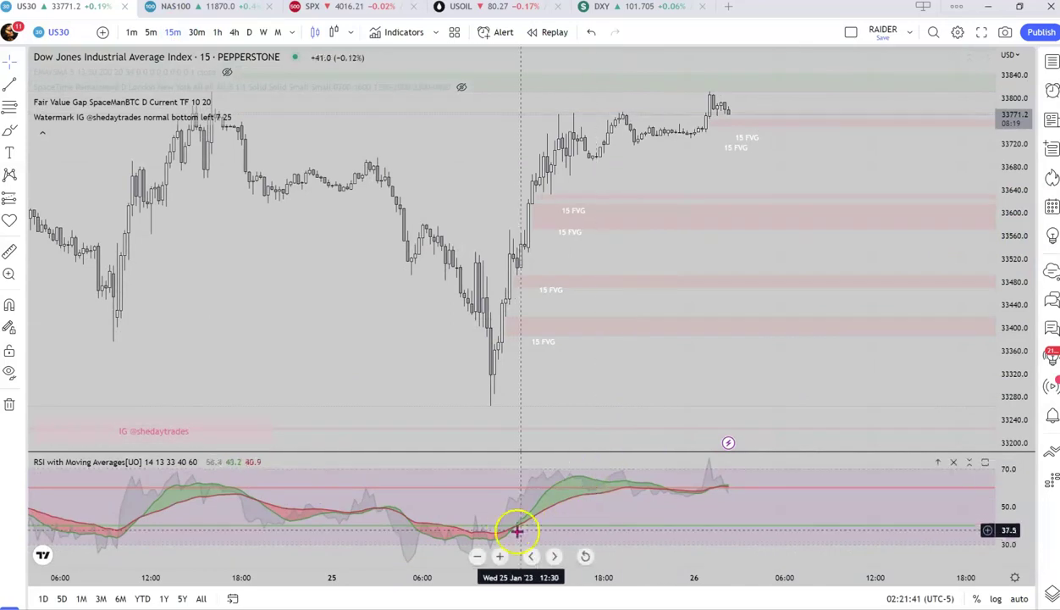
drag(551, 497, 526, 499)
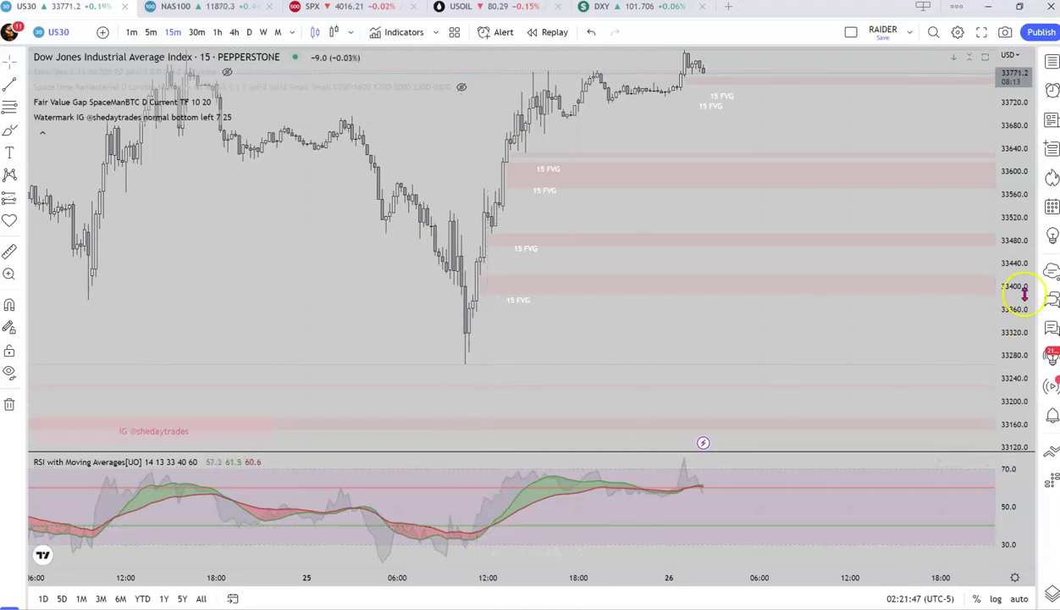
drag(1015, 241, 1014, 275)
drag(890, 326, 906, 359)
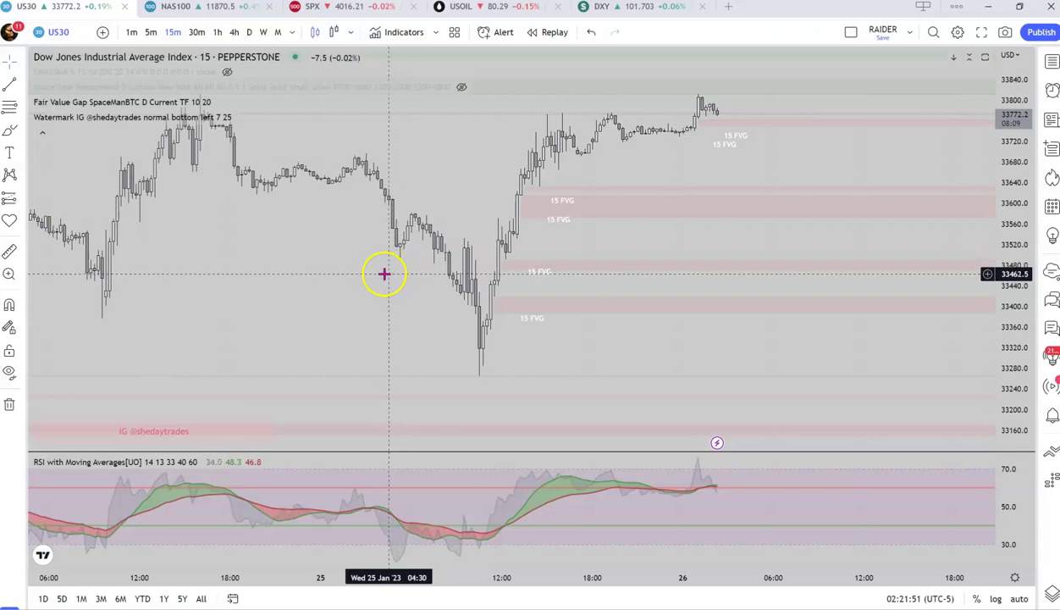
Step: Hide the indicator legend and reposition the 15-minute chart around the latest price near 33775
click(44, 136)
drag(815, 435, 804, 442)
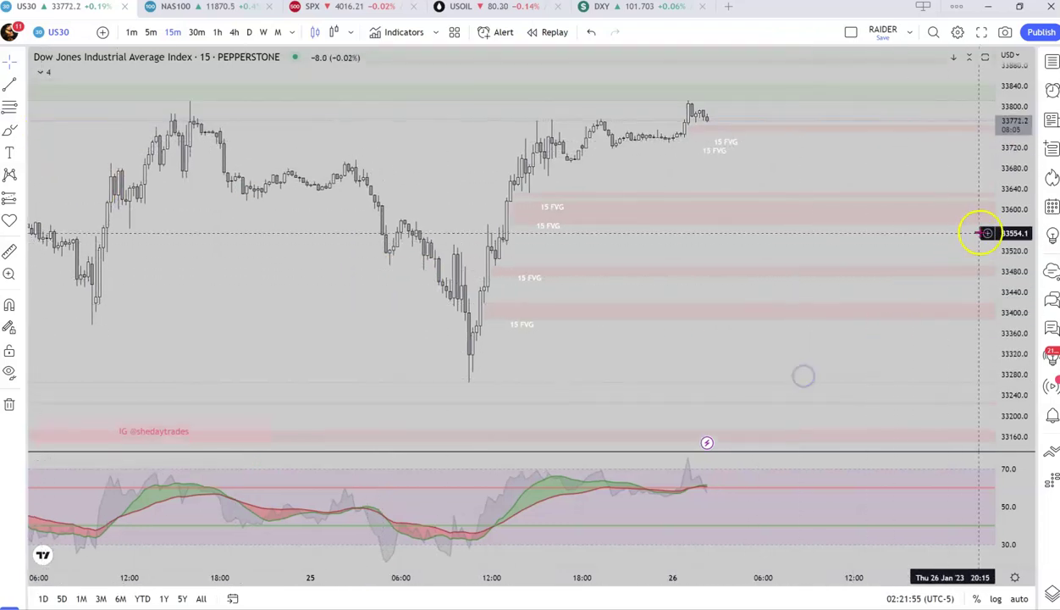
drag(988, 233, 996, 245)
drag(843, 271, 844, 290)
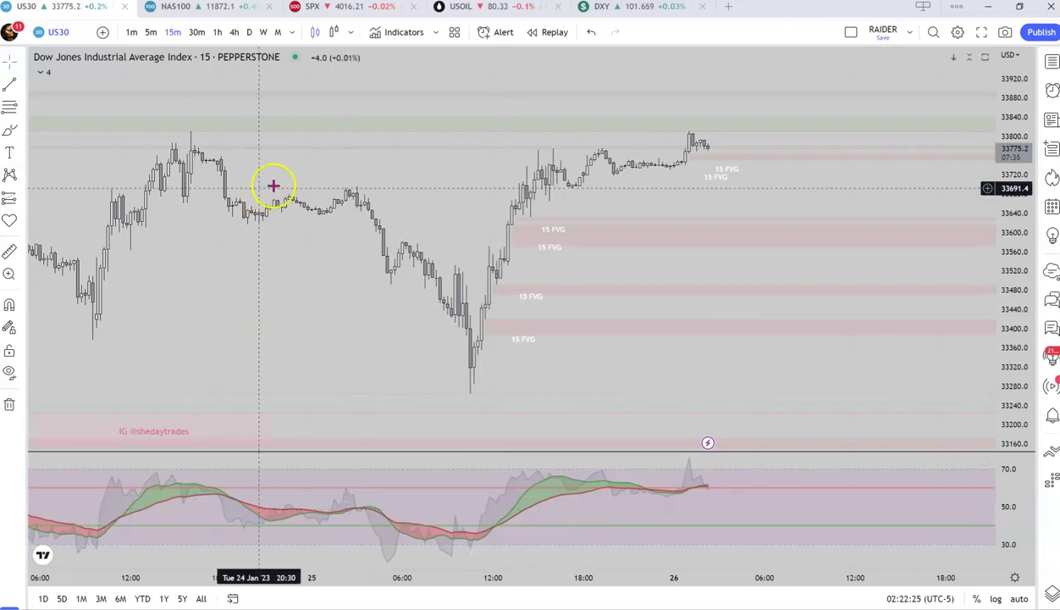
drag(381, 153, 492, 315)
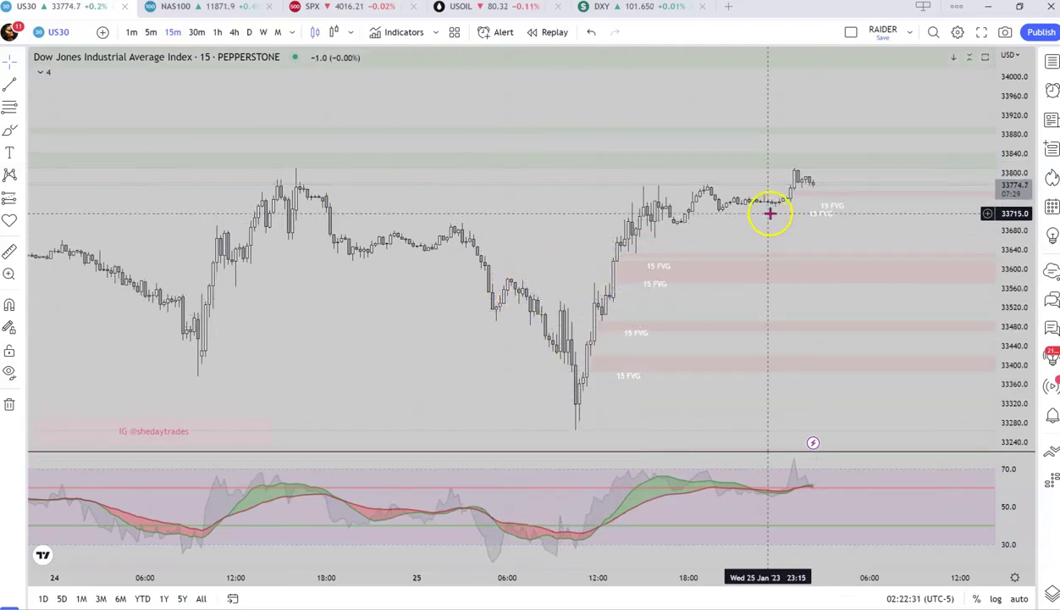
Step: Open the Indicators browser, scroll the Favorites past RSI with Moving Averages[UO], then close it
click(402, 34)
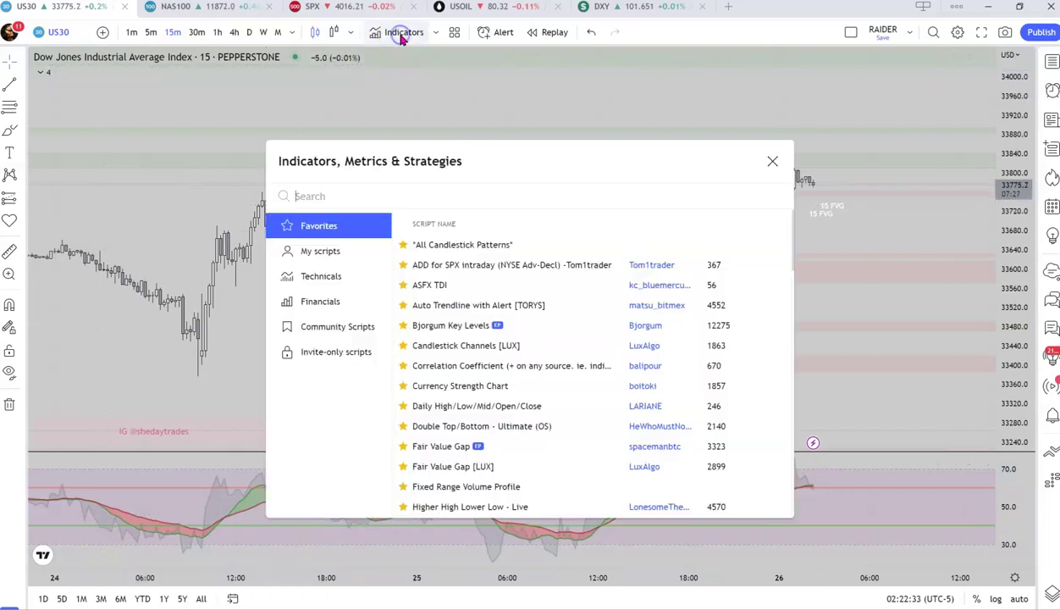
scroll(535, 424, down, 10)
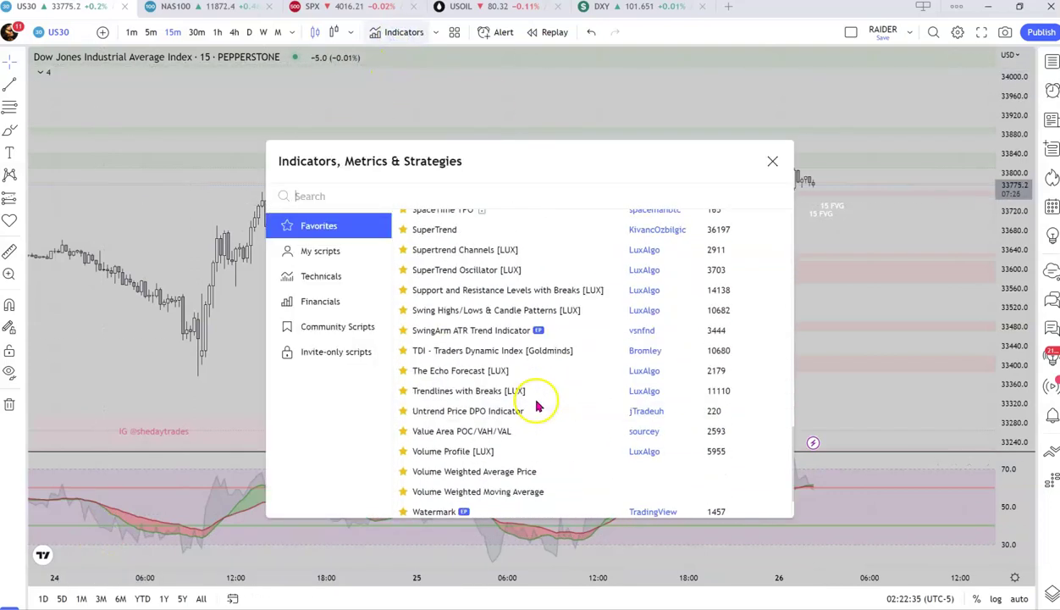
scroll(536, 405, up, 4)
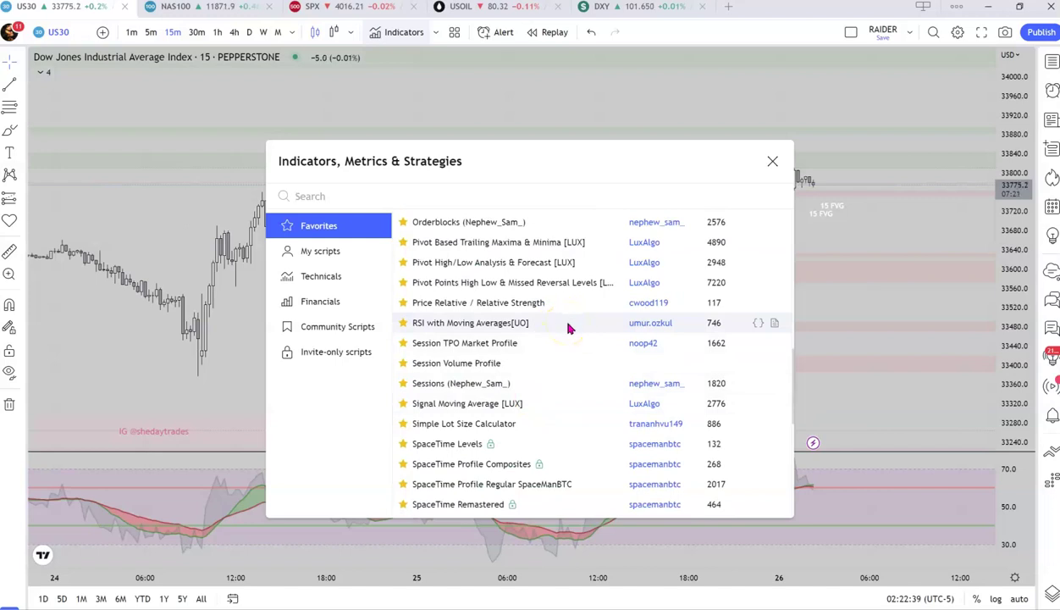
click(773, 161)
Step: Pan the 15-minute chart back through the 24, 23 and 22 January candles
drag(427, 390, 646, 352)
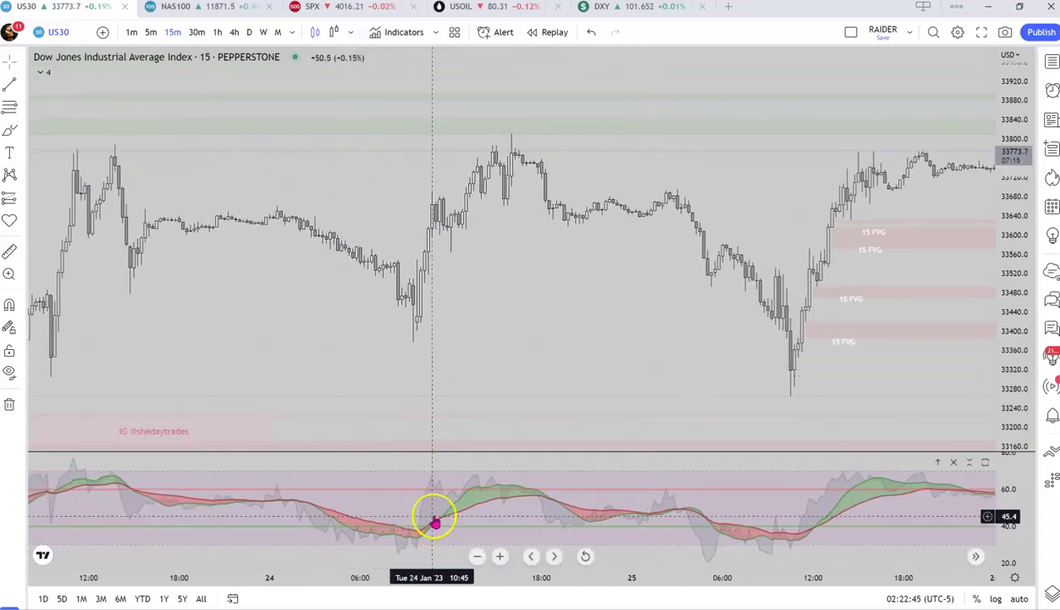
drag(327, 376, 529, 361)
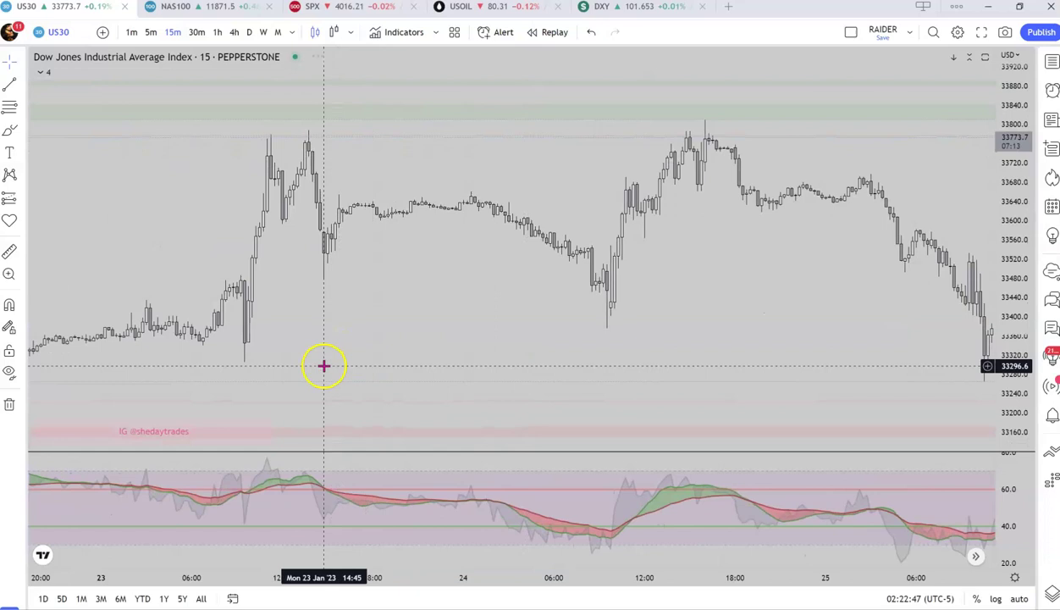
drag(324, 366, 592, 350)
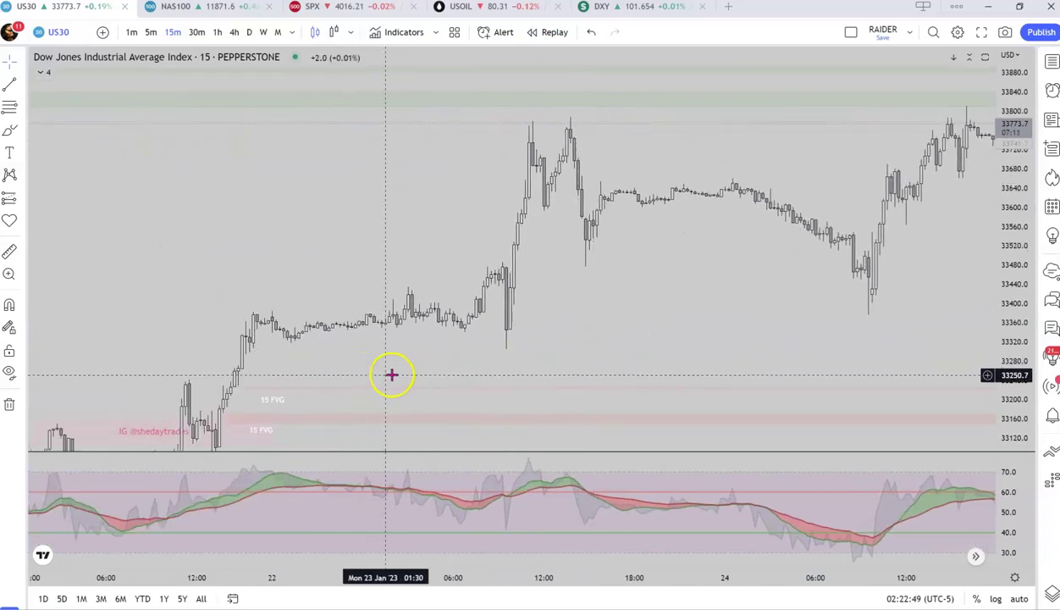
Step: Switch to the 1-hour timeframe and compress the price scale to refit the chart
click(218, 31)
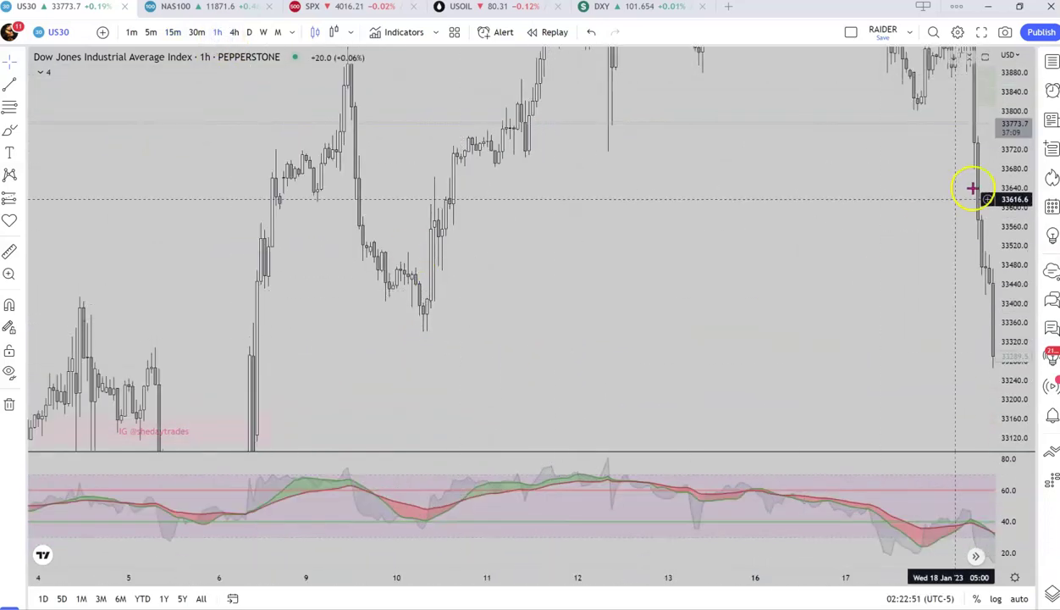
drag(1002, 187, 482, 370)
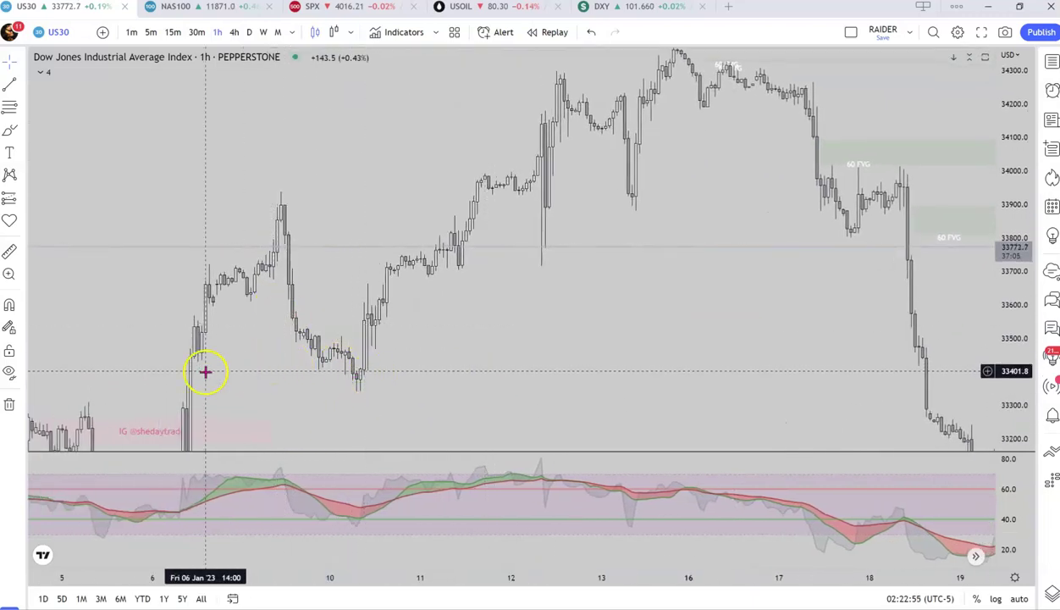
drag(222, 374, 311, 299)
drag(1011, 239, 419, 287)
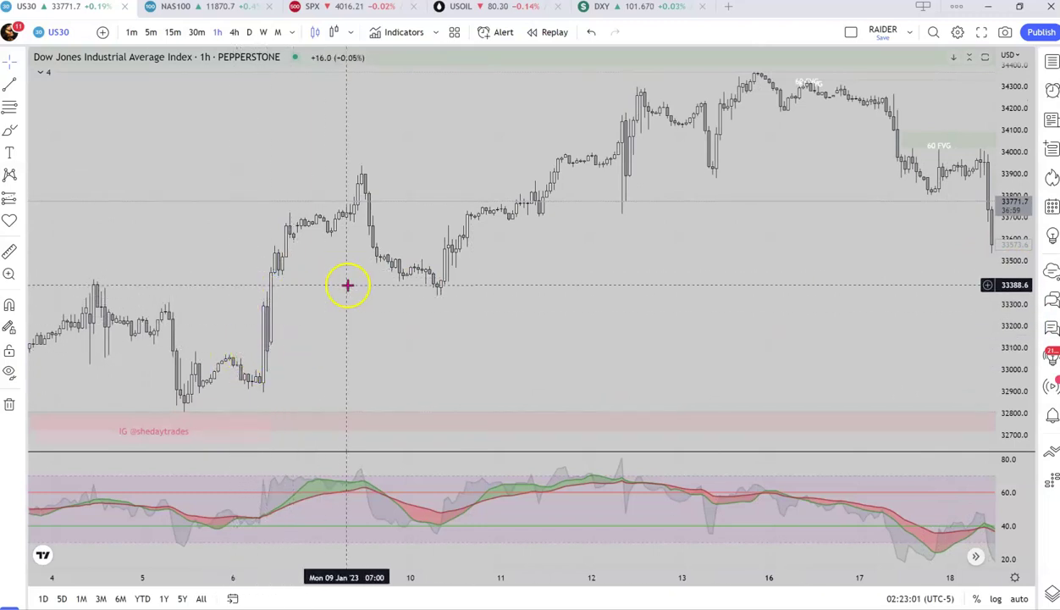
Step: Browse earlier January dates, then pan forward to the recent 60 FVG zones
drag(718, 319, 826, 317)
drag(421, 170, 644, 294)
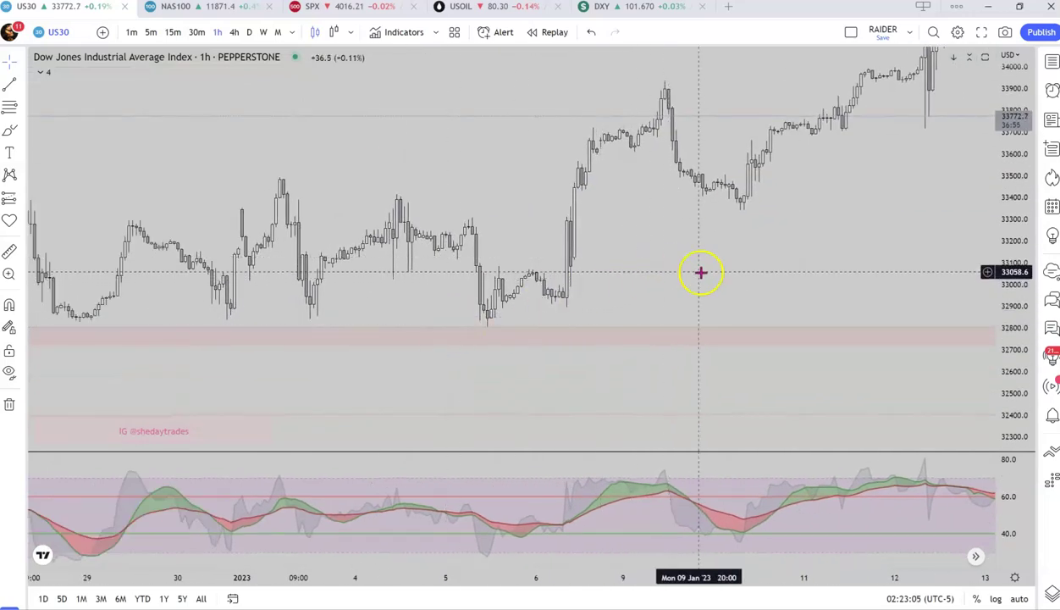
drag(700, 272, 631, 282)
drag(715, 293, 323, 331)
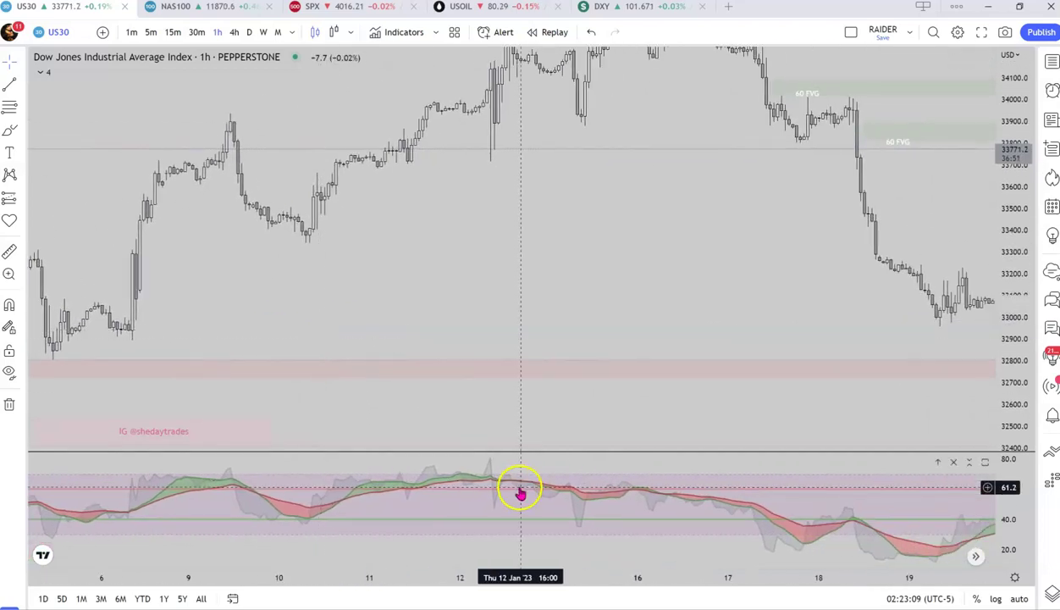